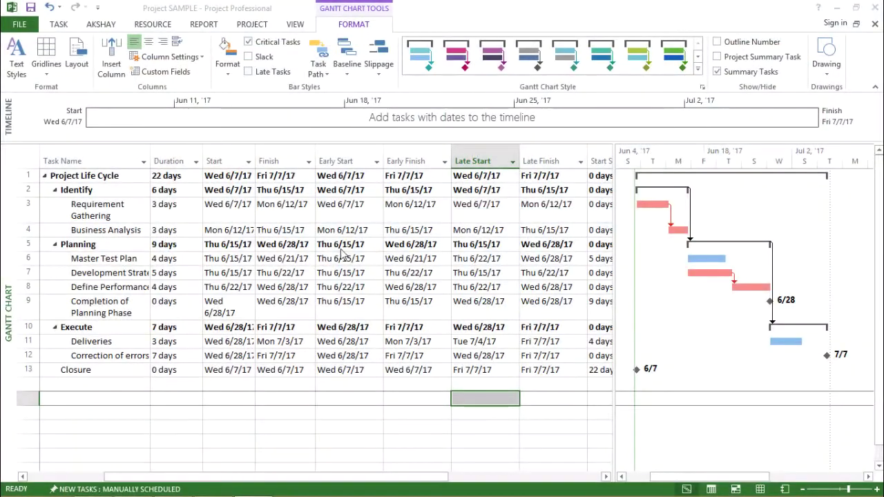
Step: Insert a Start Slack column before Predecessors, showing 0 days for critical tasks and values like 5, 9, 22 days
{"action": "left_click", "coordinate": [301, 387]}
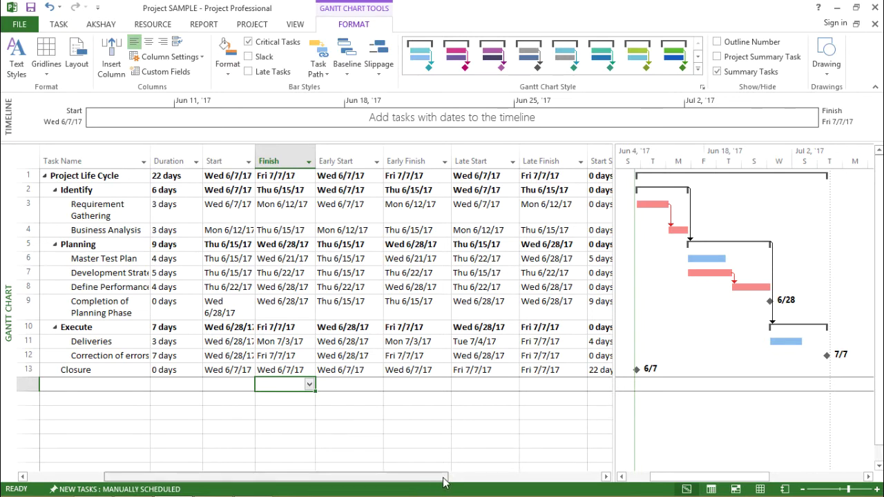
{"action": "left_click_drag", "start_coordinate": [446, 479], "coordinate": [594, 477]}
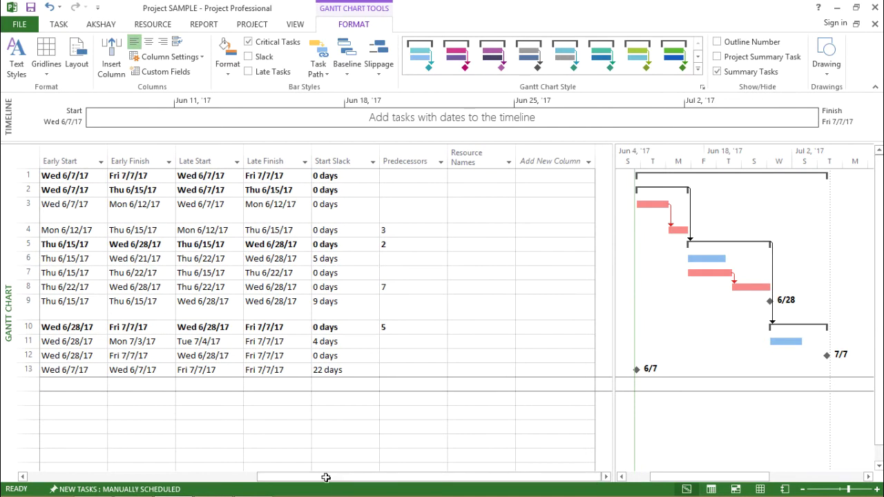
{"action": "left_click", "coordinate": [417, 158]}
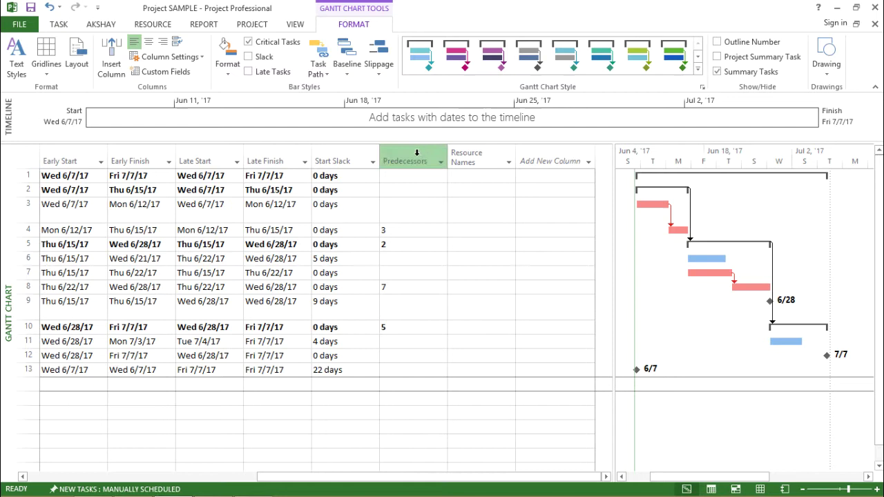
{"action": "right_click", "coordinate": [416, 152]}
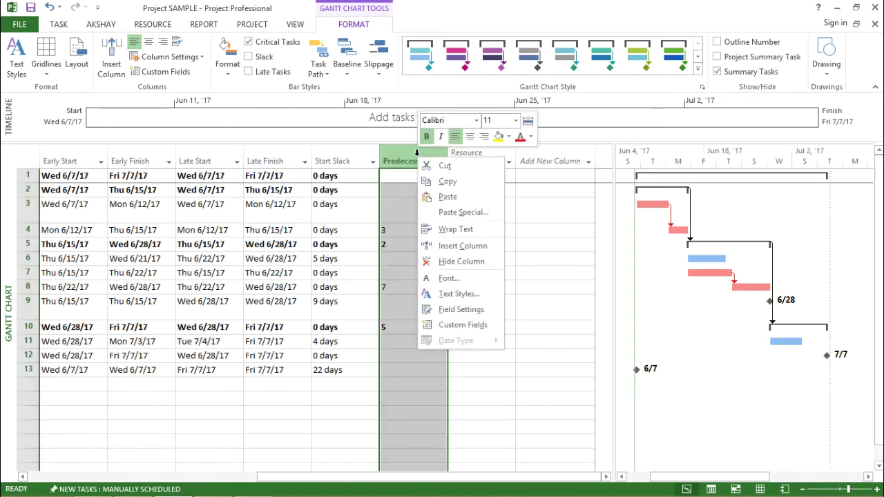
{"action": "left_click", "coordinate": [483, 250]}
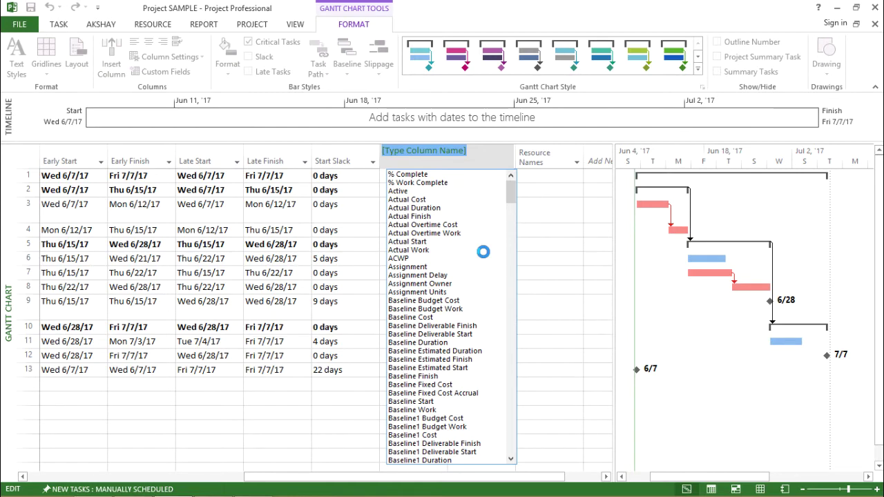
{"action": "type", "text": "Start Slack"}
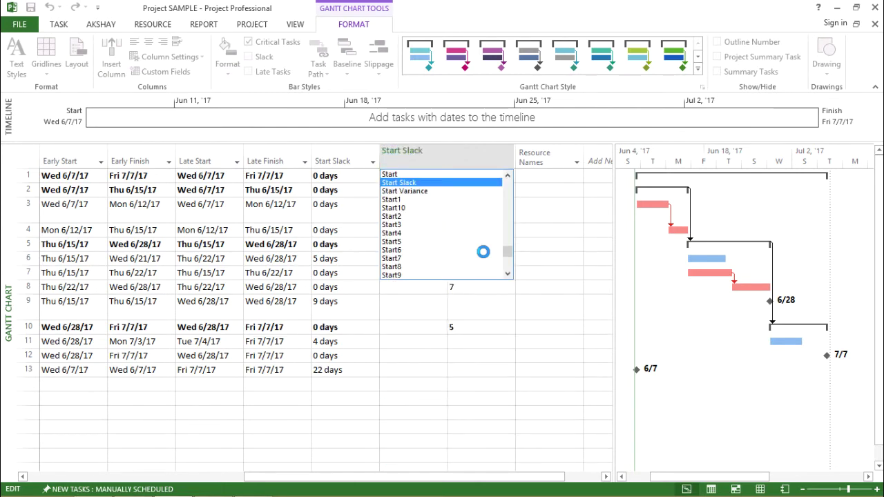
{"action": "key", "text": "Return"}
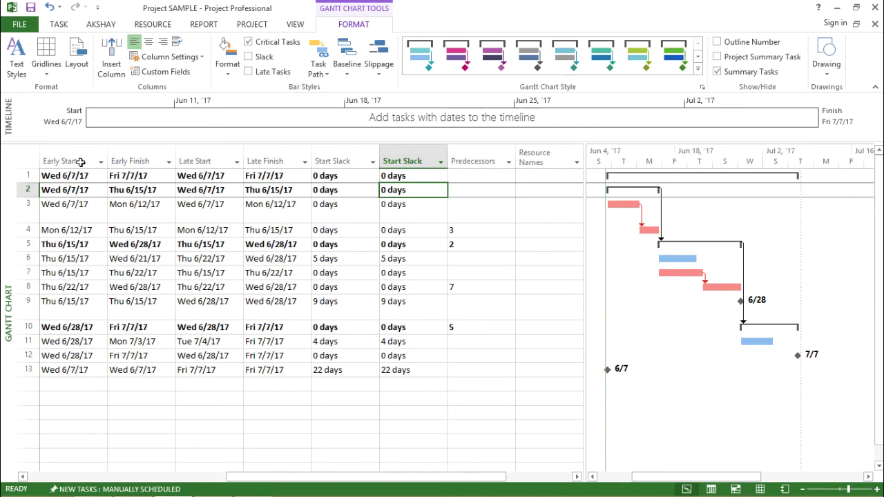
{"action": "left_click", "coordinate": [412, 230]}
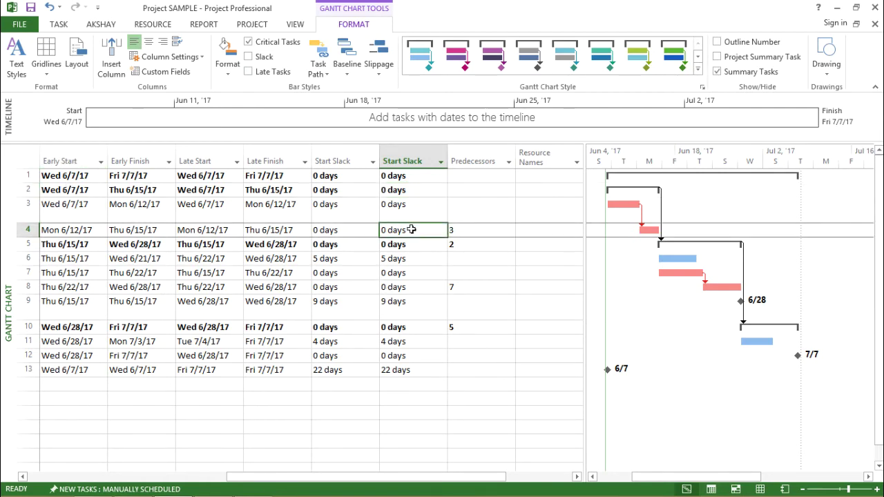
{"action": "left_click", "coordinate": [625, 204]}
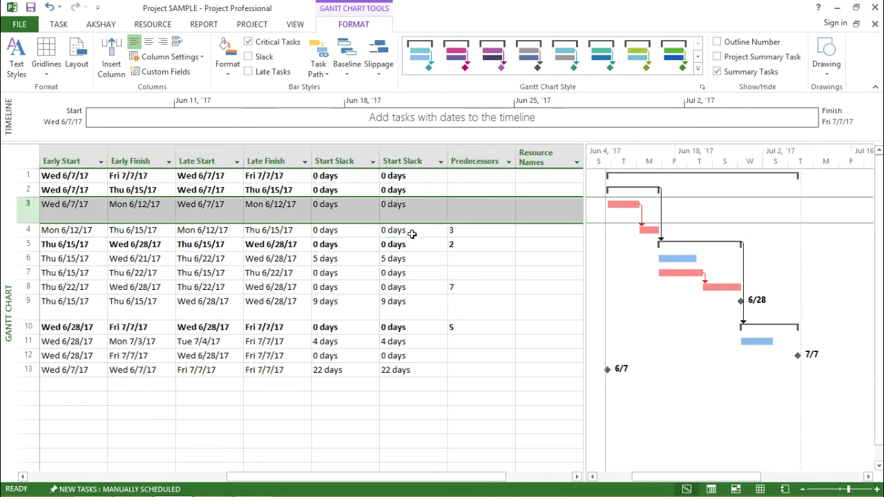
{"action": "left_click", "coordinate": [411, 232]}
{"action": "left_click", "coordinate": [411, 258]}
{"action": "left_click", "coordinate": [411, 244]}
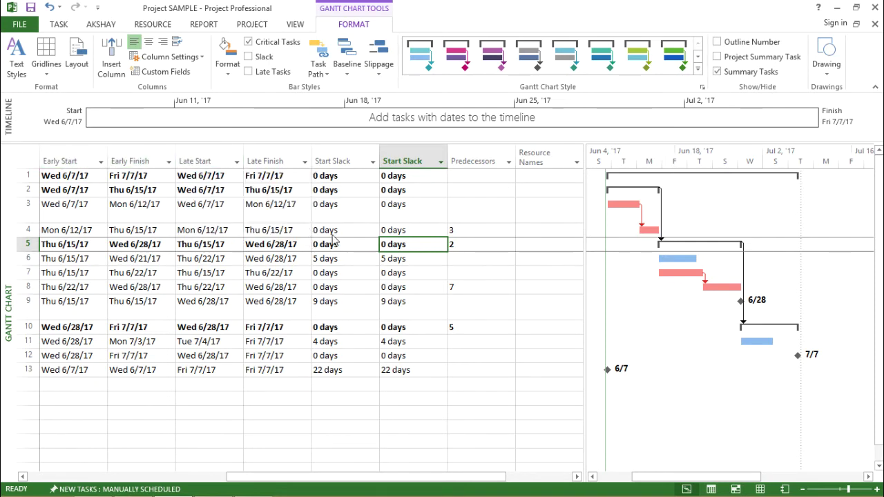
{"action": "left_click", "coordinate": [408, 233]}
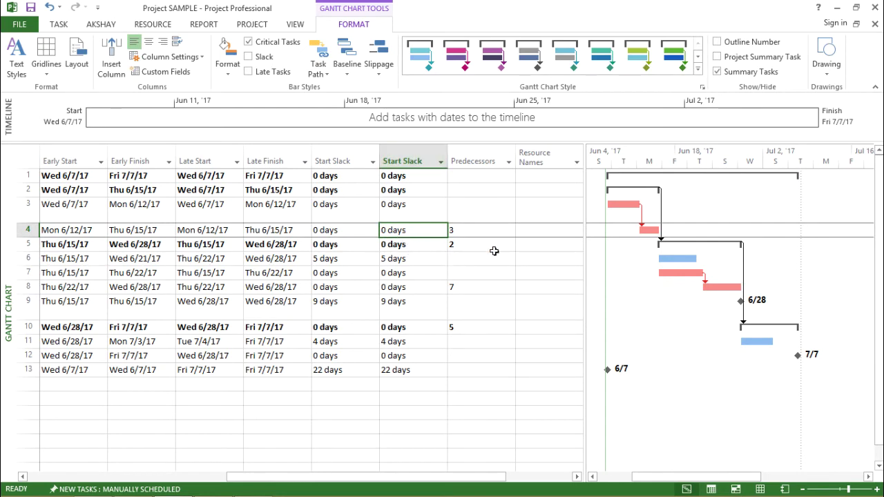
{"action": "left_click", "coordinate": [686, 259]}
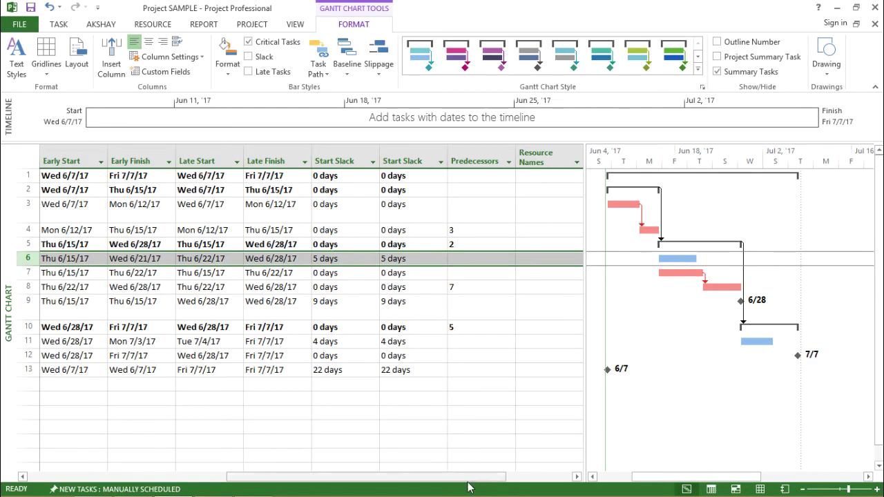
{"action": "left_click_drag", "start_coordinate": [472, 485], "coordinate": [266, 483]}
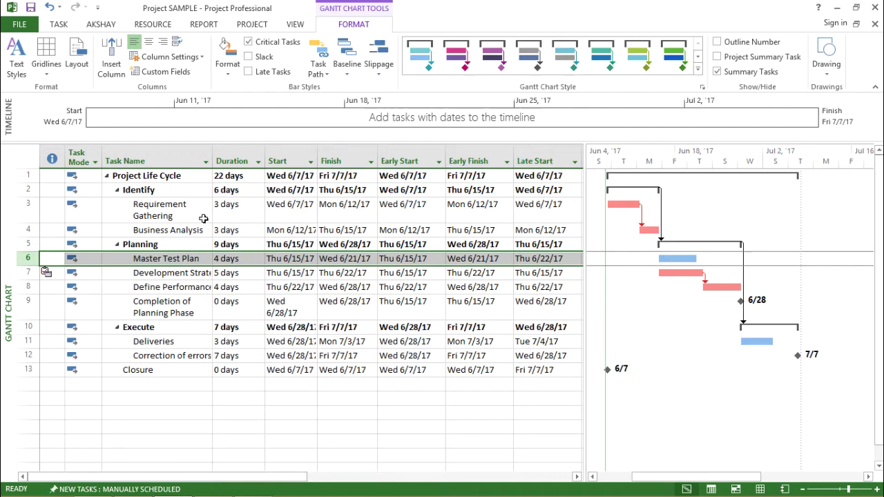
{"action": "left_click", "coordinate": [174, 259]}
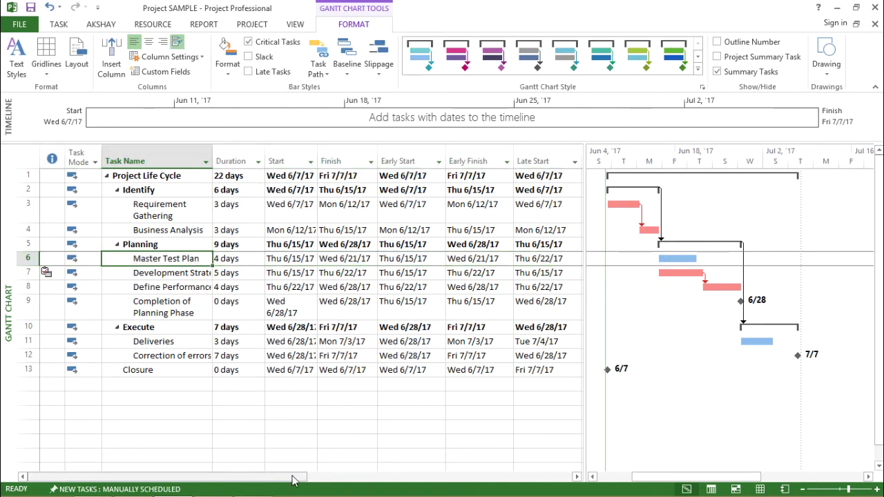
{"action": "left_click_drag", "start_coordinate": [292, 476], "coordinate": [559, 432]}
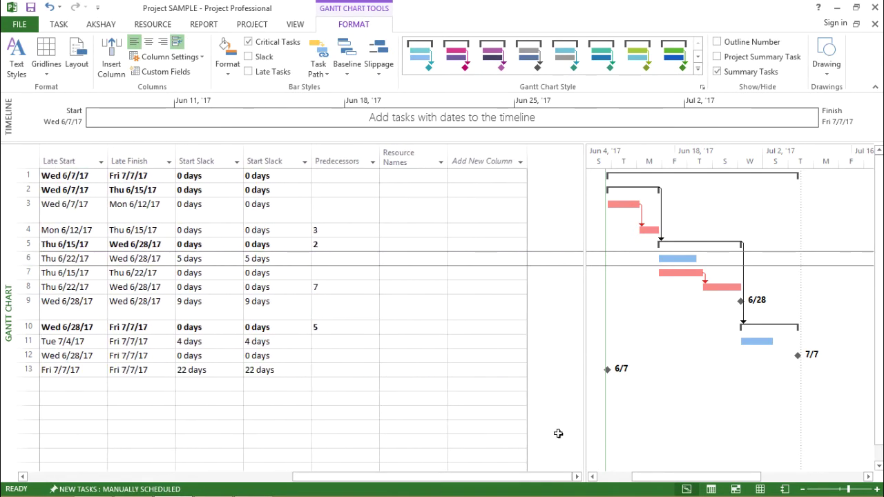
{"action": "left_click", "coordinate": [263, 255]}
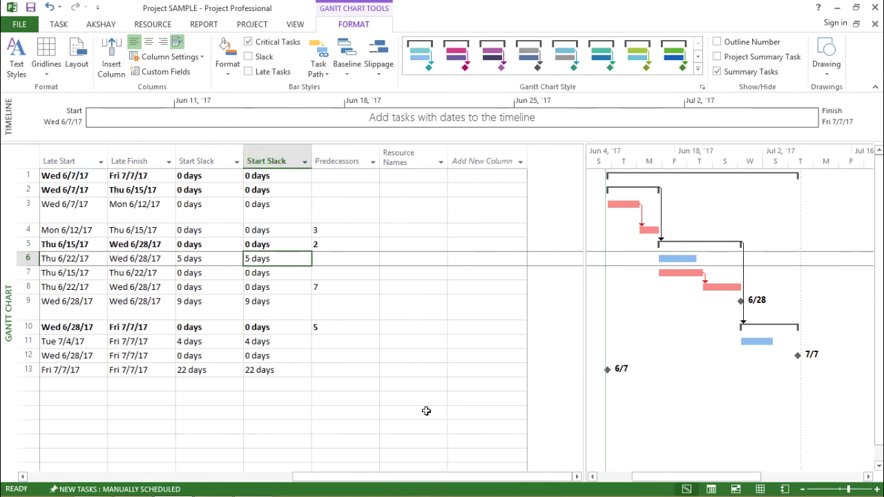
{"action": "left_click", "coordinate": [404, 357]}
{"action": "key", "text": "Left"}
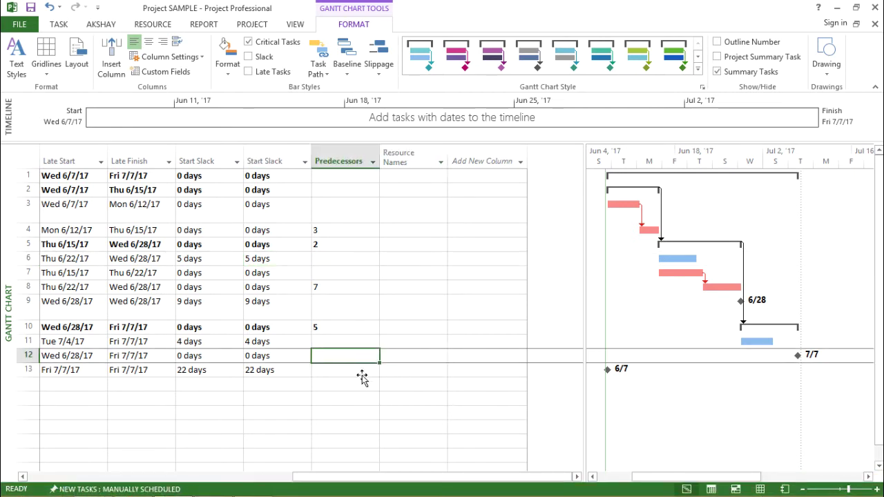
{"action": "key", "text": "Left"}
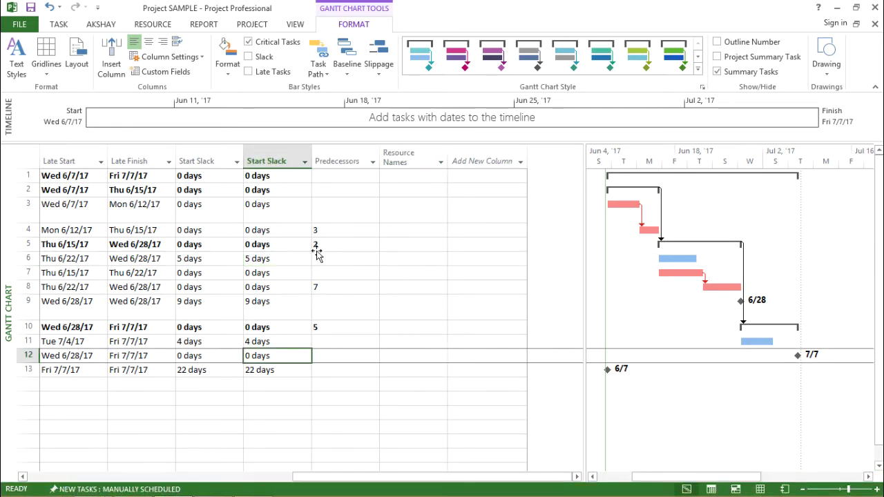
{"action": "left_click", "coordinate": [254, 259]}
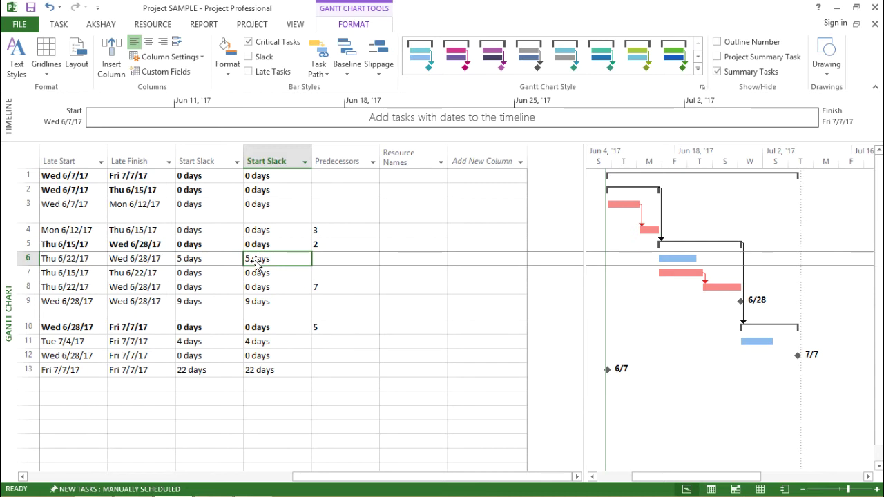
{"action": "left_click", "coordinate": [266, 234]}
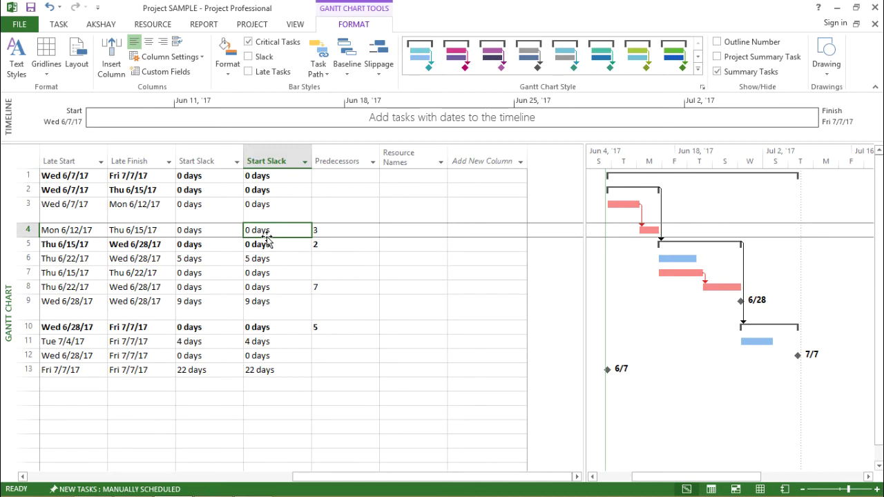
Step: Insert a Free Slack column before Predecessors, e.g. 5 days for task 6 and 0 days for task 9
{"action": "right_click", "coordinate": [336, 161]}
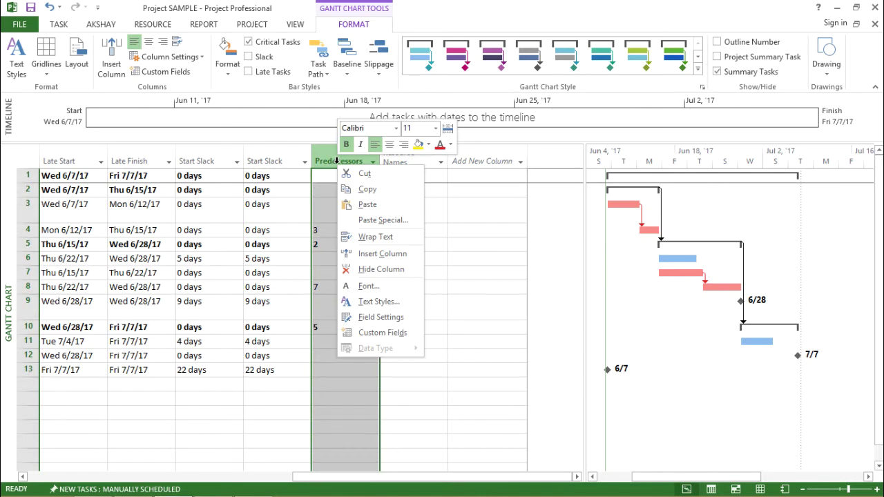
{"action": "left_click", "coordinate": [387, 254]}
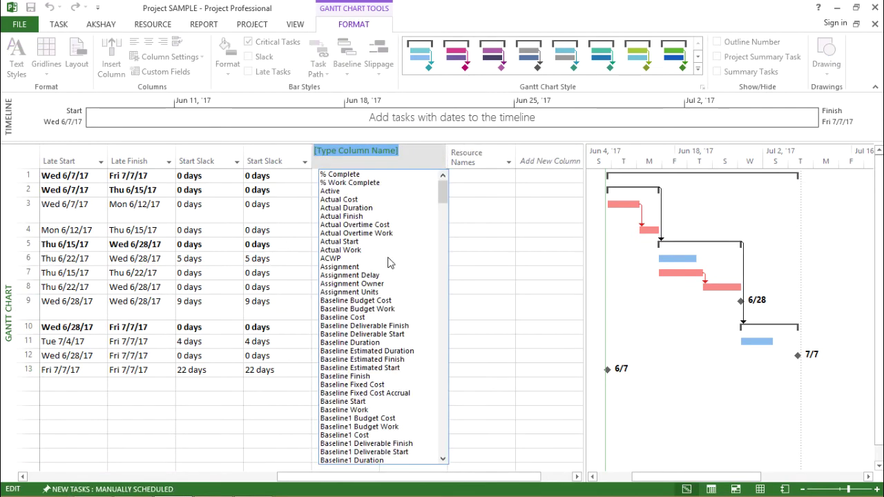
{"action": "type", "text": "free Slack"}
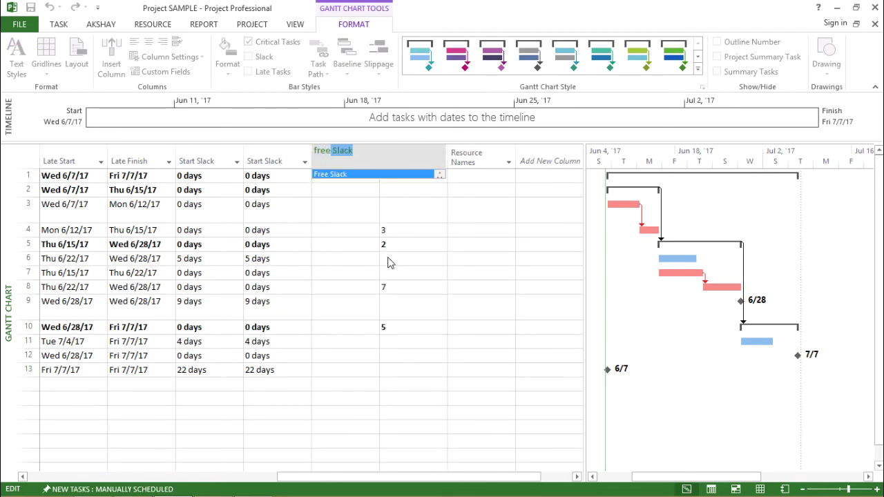
{"action": "key", "text": "Return"}
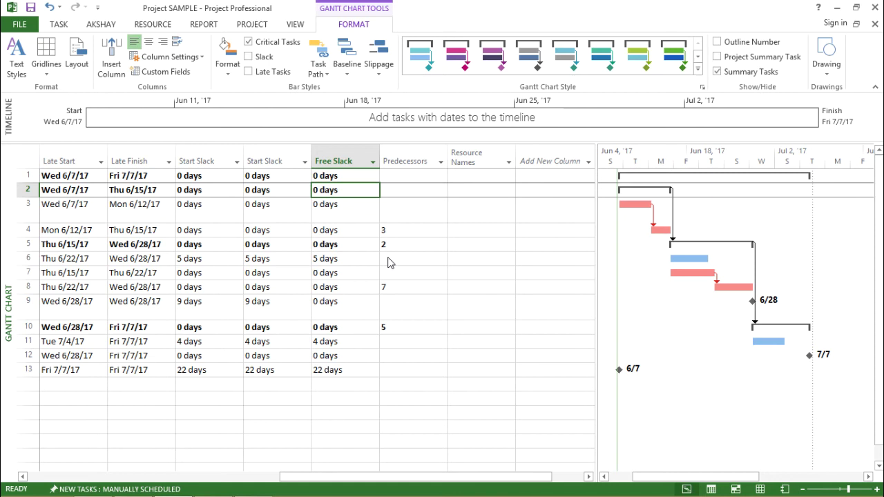
{"action": "left_click", "coordinate": [364, 229]}
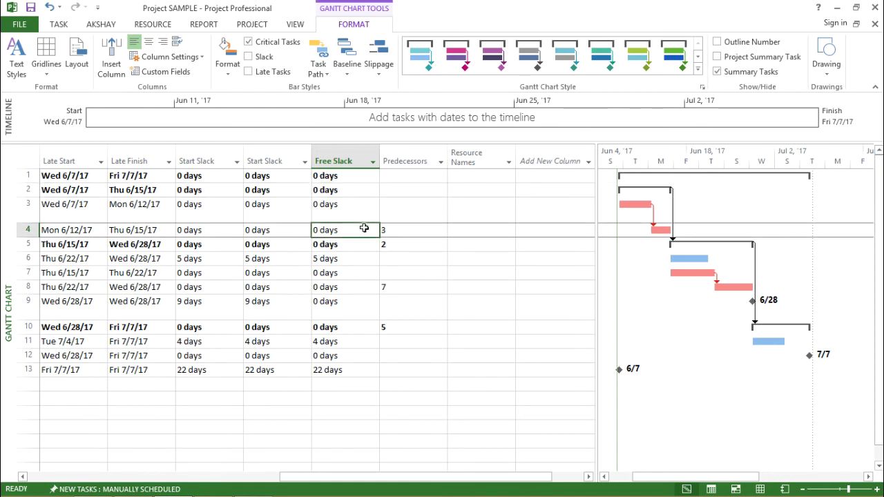
{"action": "left_click", "coordinate": [275, 208]}
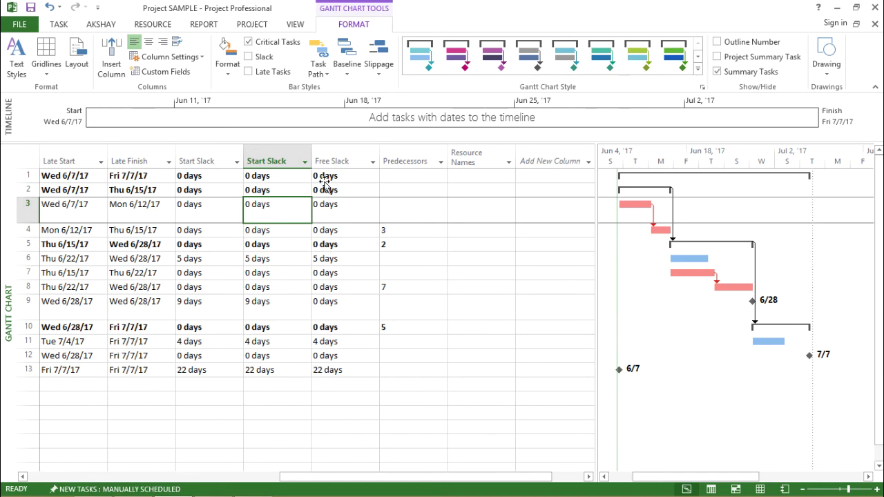
{"action": "left_click", "coordinate": [334, 205]}
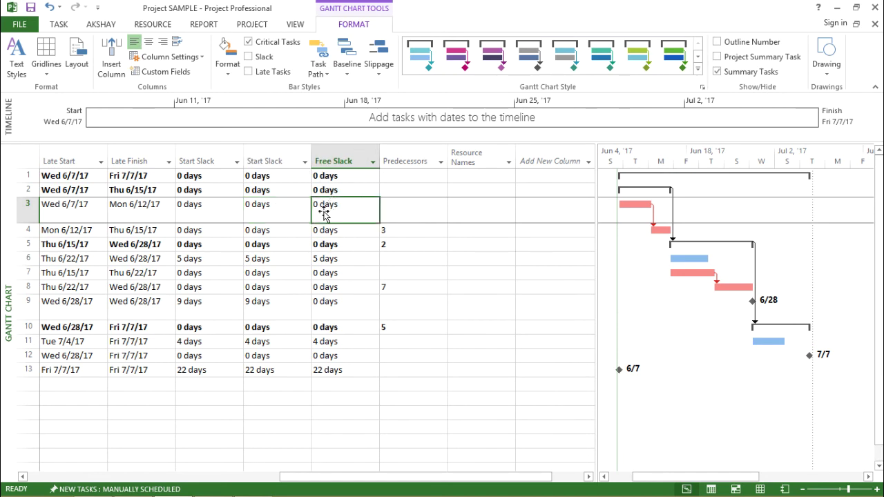
{"action": "left_click", "coordinate": [364, 245]}
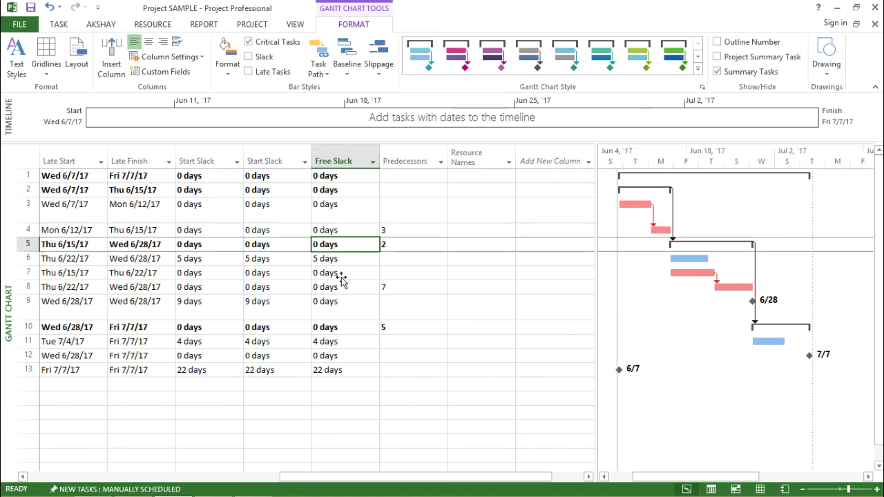
{"action": "left_click", "coordinate": [352, 260]}
{"action": "mouse_move", "coordinate": [497, 476]}
{"action": "left_mouse_down"}
{"action": "mouse_move", "coordinate": [326, 477]}
{"action": "mouse_move", "coordinate": [485, 476]}
{"action": "left_mouse_up"}
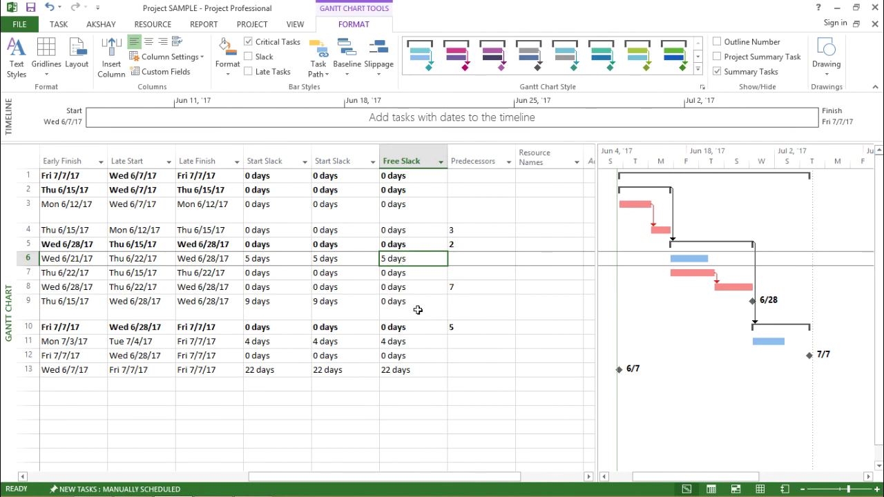
{"action": "left_click", "coordinate": [390, 385]}
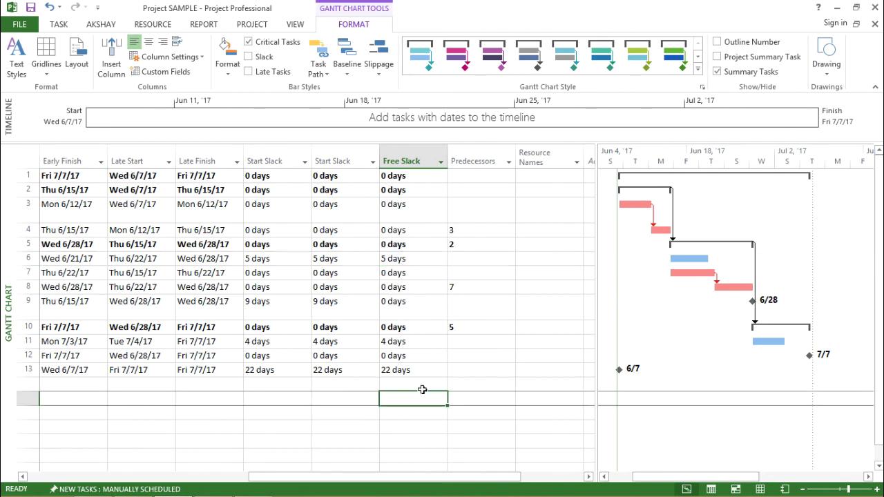